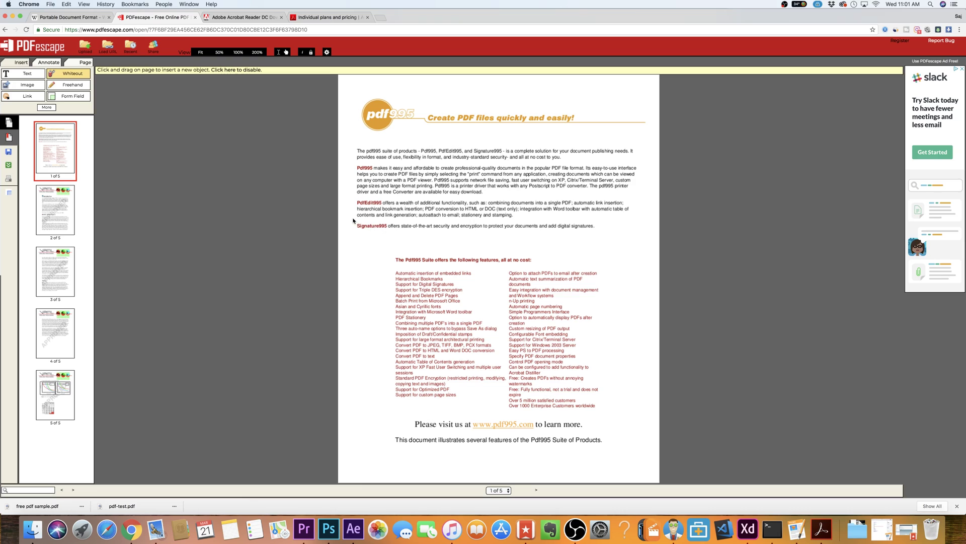
Drag a whiteout box over the Signature995 line on page 1
drag(355, 220, 601, 235)
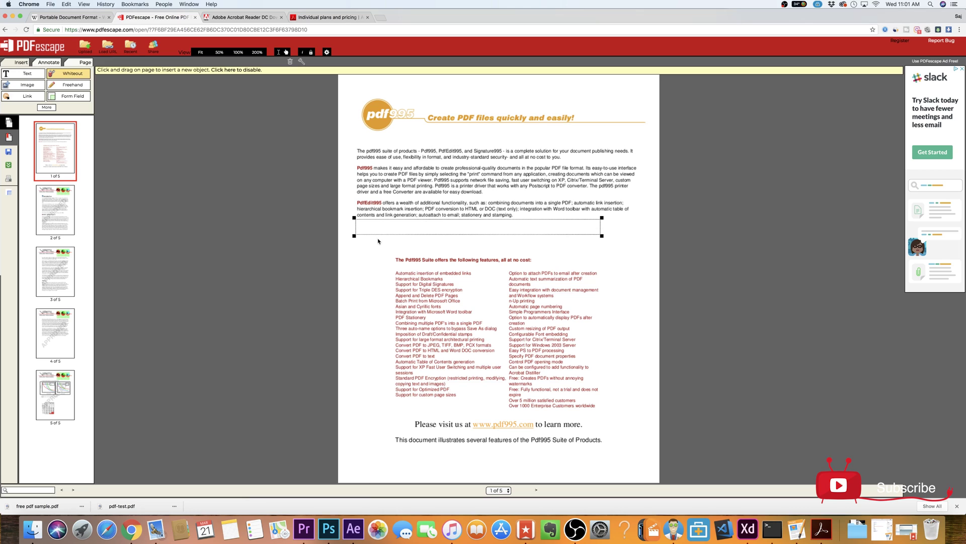
click(379, 241)
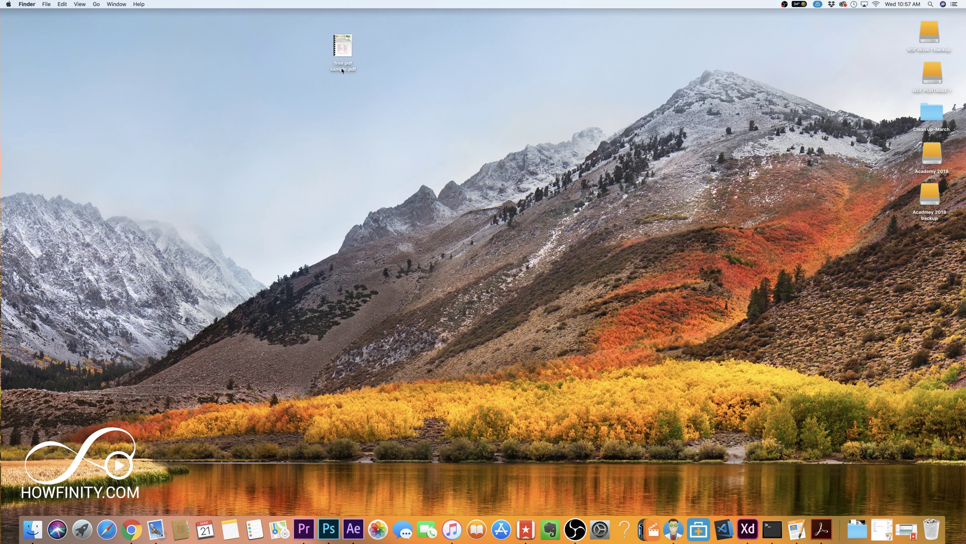
Open free pdf sample.pdf from the desktop with Adobe Acrobat (default)
click(343, 70)
right_click(342, 70)
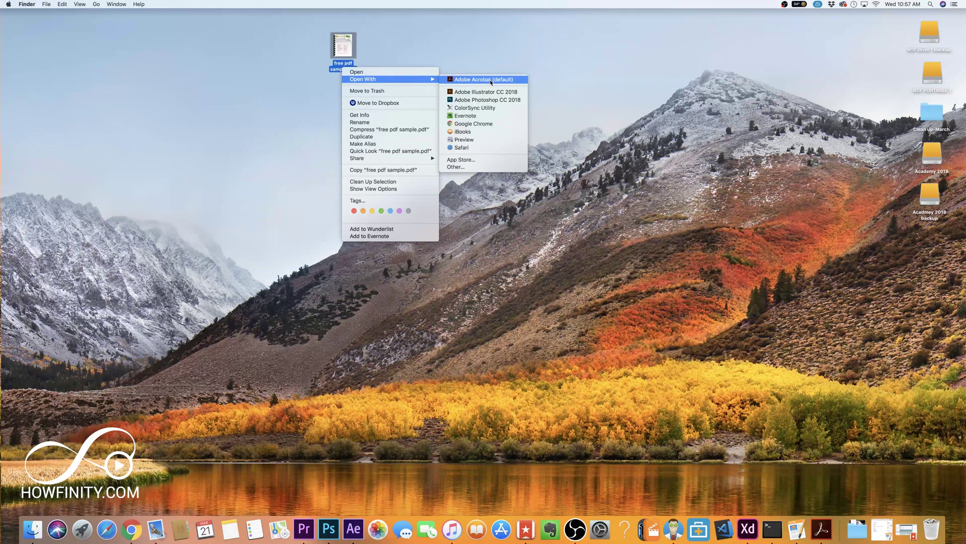
click(474, 79)
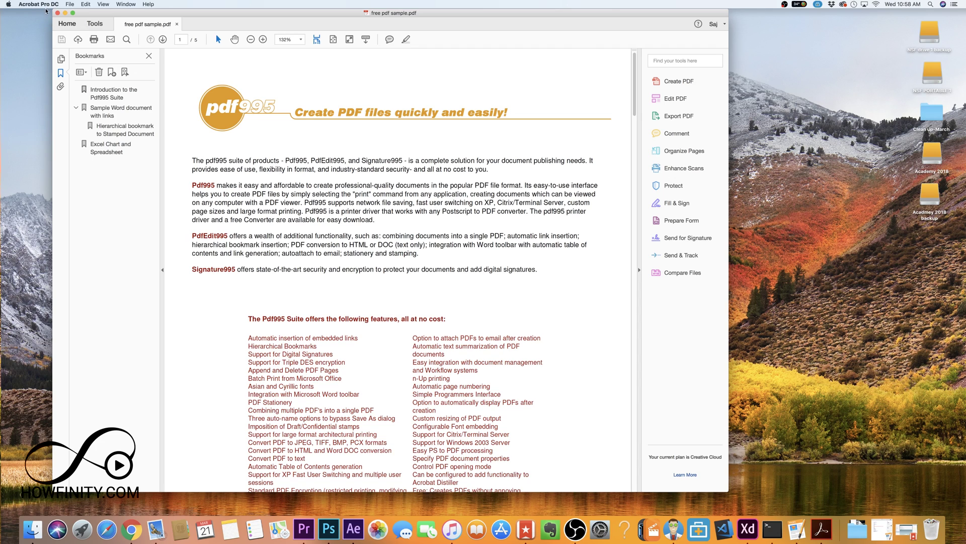
In Edit PDF mode, delete part of the PdfEdit995 name in the opening paragraph
click(95, 23)
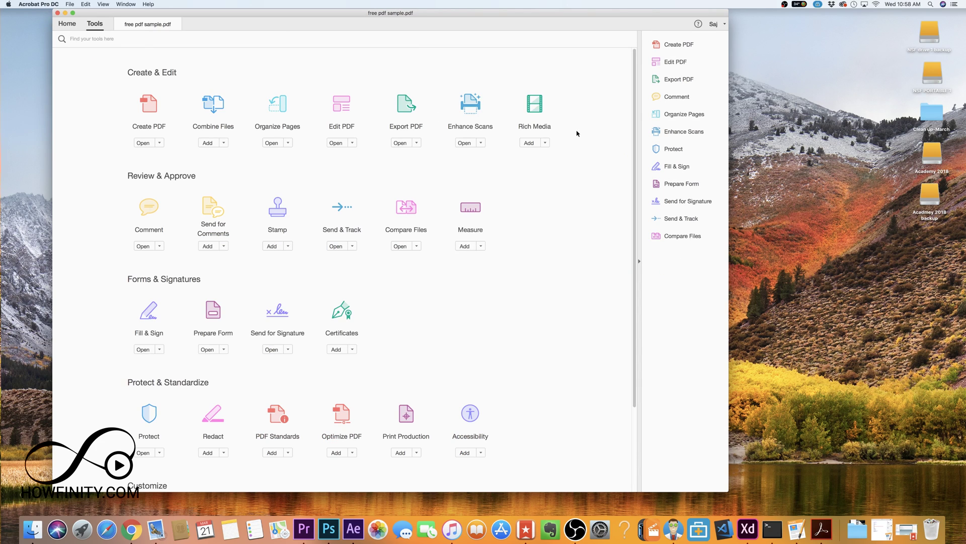
click(344, 106)
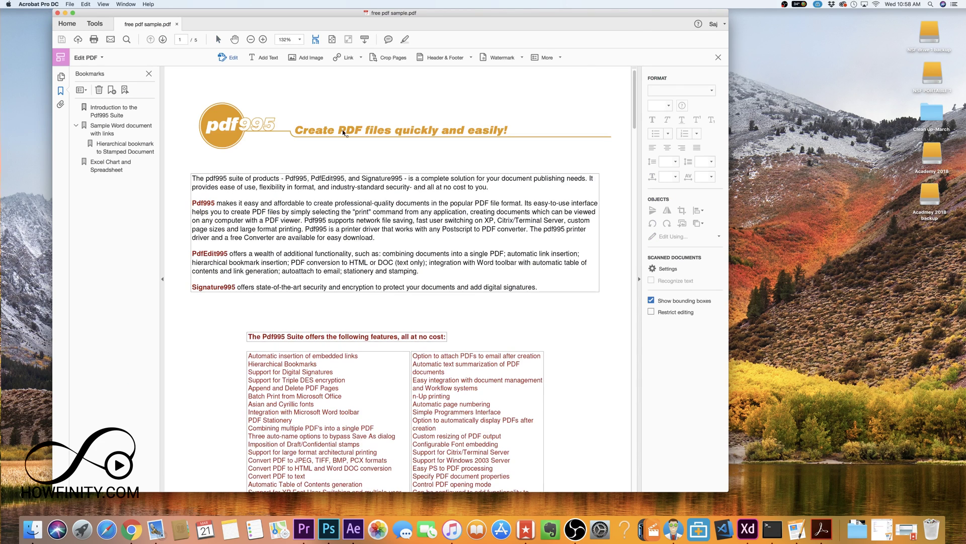
click(344, 178)
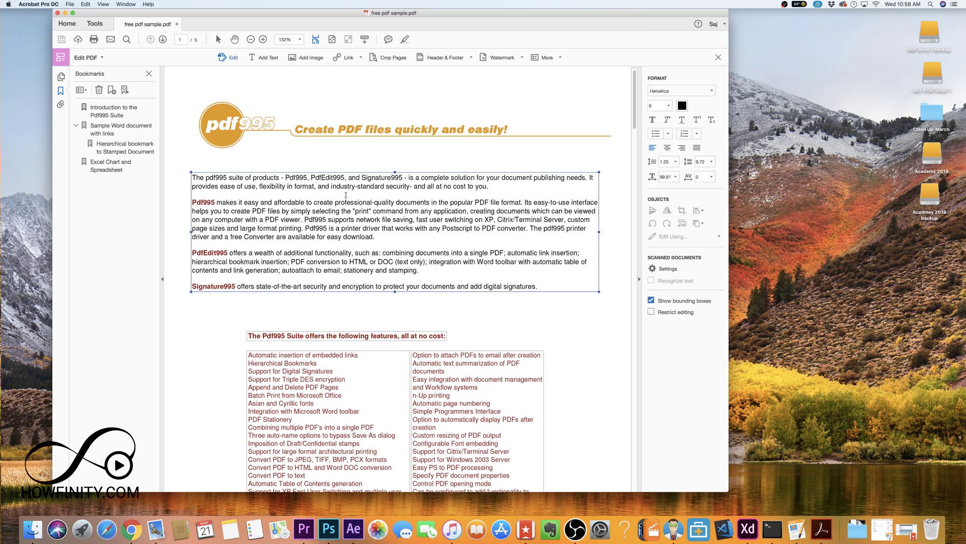
key(BackSpace)
key(BackSpace)
key(BackSpace)
key(BackSpace)
key(BackSpace)
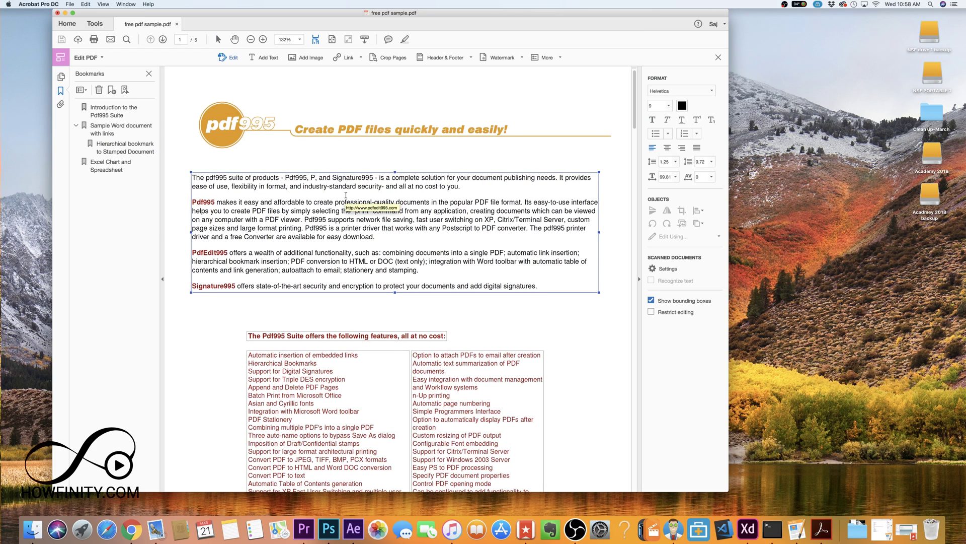
text(sdafaksdnfaksdnbf)
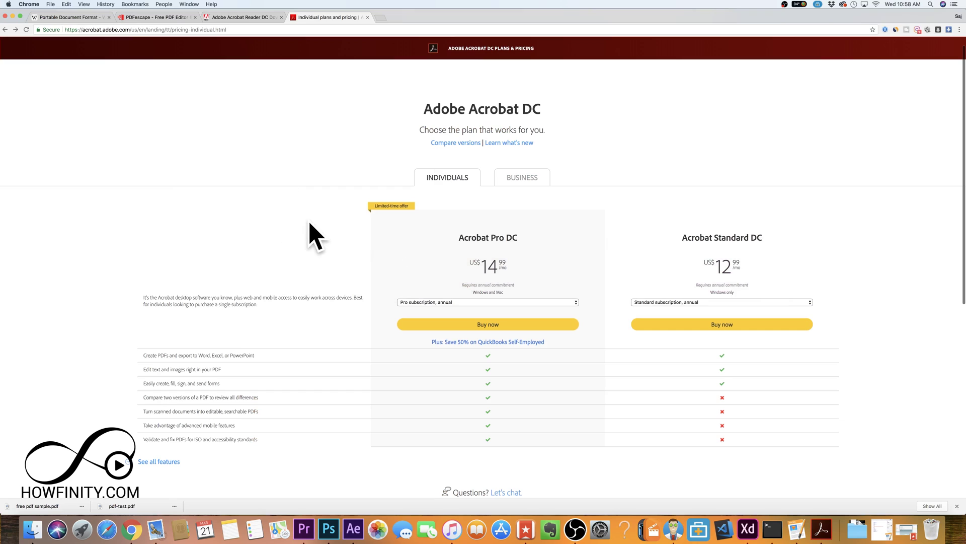
scroll(315, 236, down, 2)
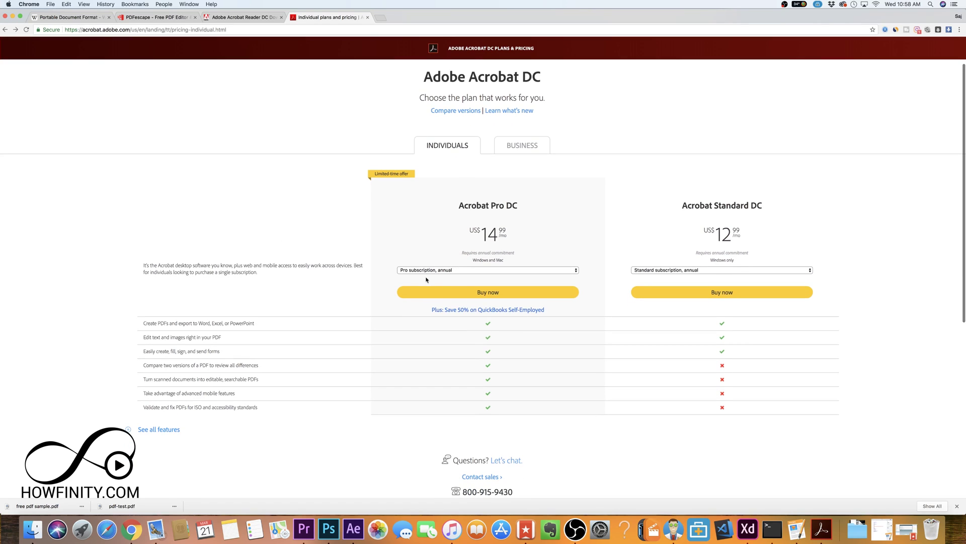
scroll(383, 268, up, 3)
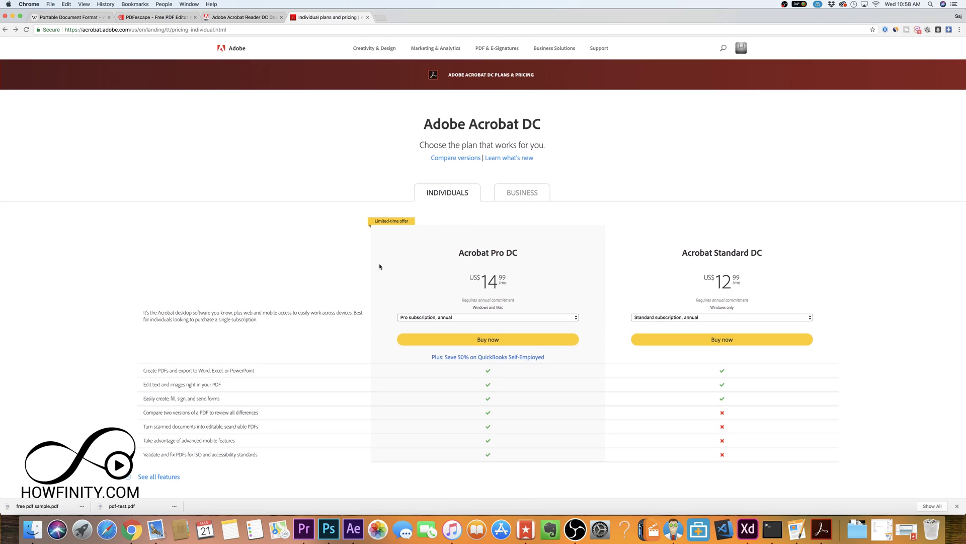
View the Acrobat Reader DC download page, then return to the PDFescape homepage tab
click(241, 17)
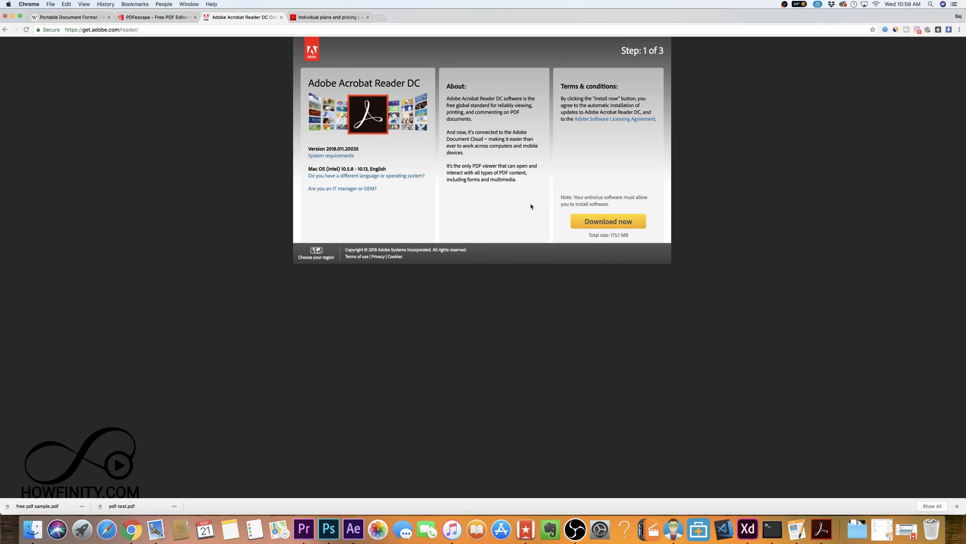
click(155, 17)
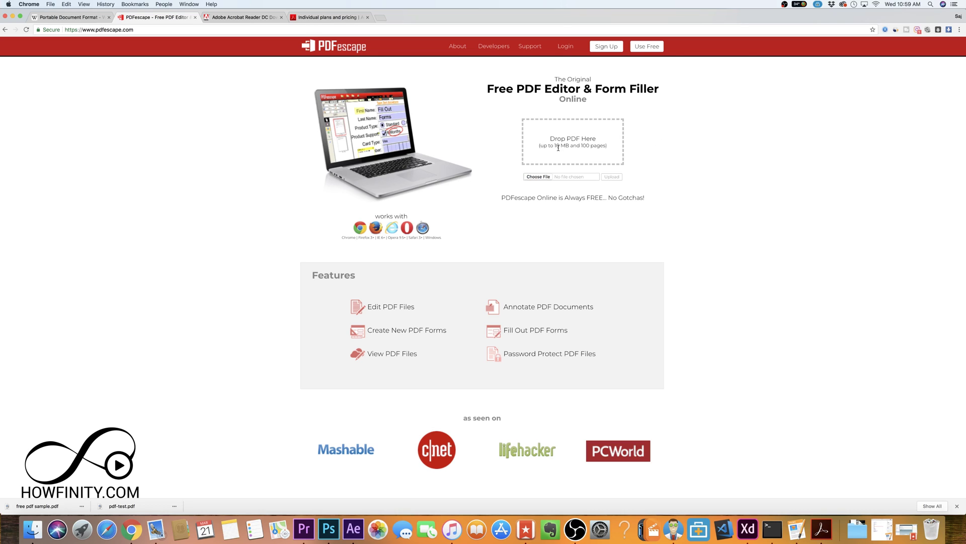
Drag free pdf sample.pdf from the Desktop folder onto PDFescape's Drop PDF Here box
key(super+Tab)
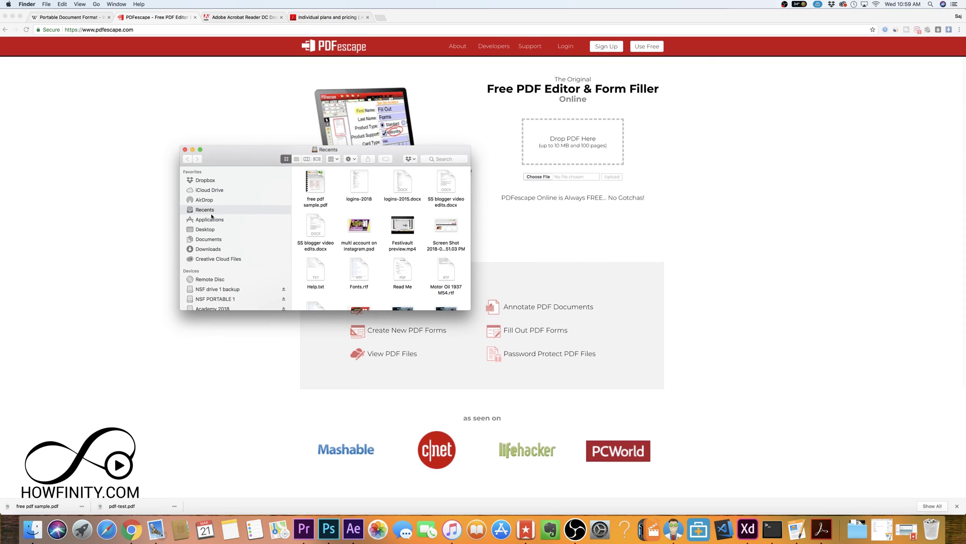
click(205, 229)
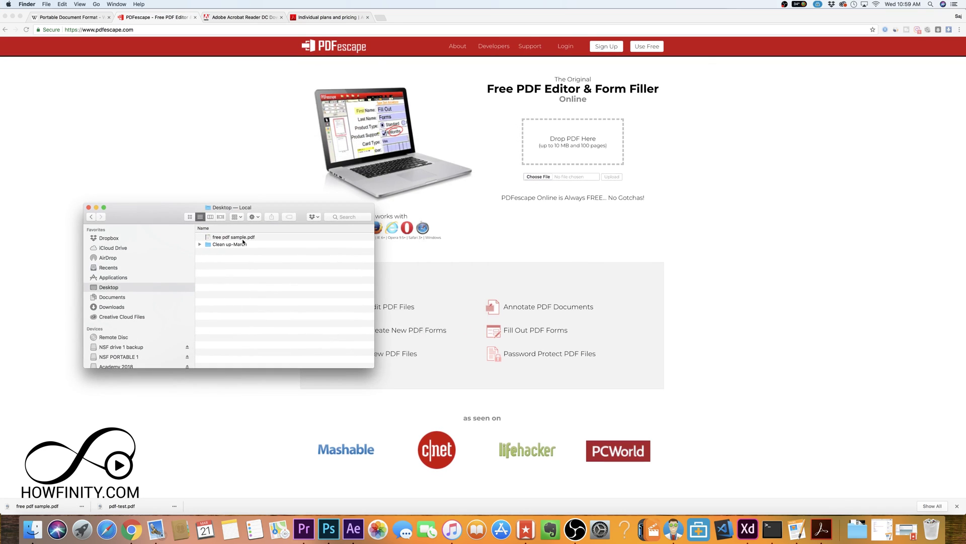
click(231, 237)
drag(217, 239, 572, 142)
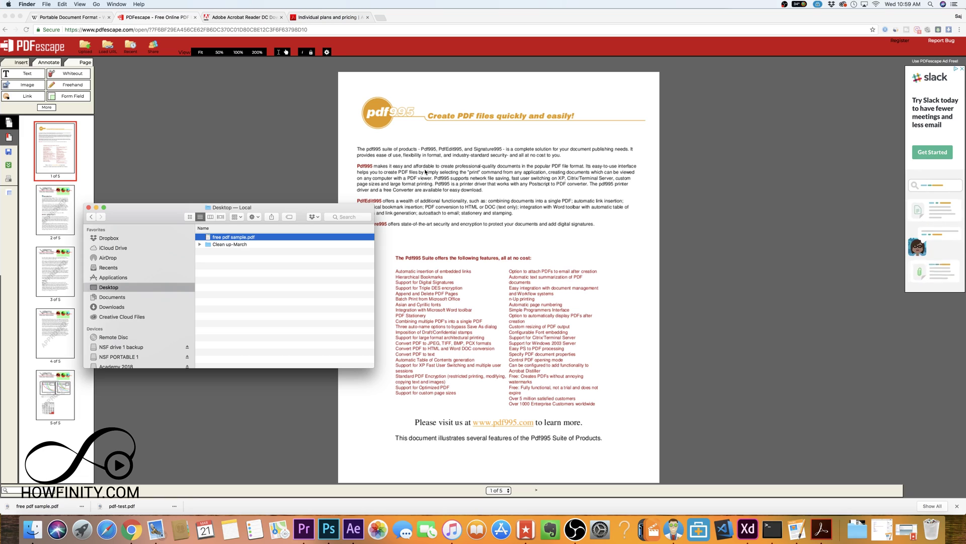
Draw a test text box below the Signature995 paragraph, select its text, and open the font list
click(442, 189)
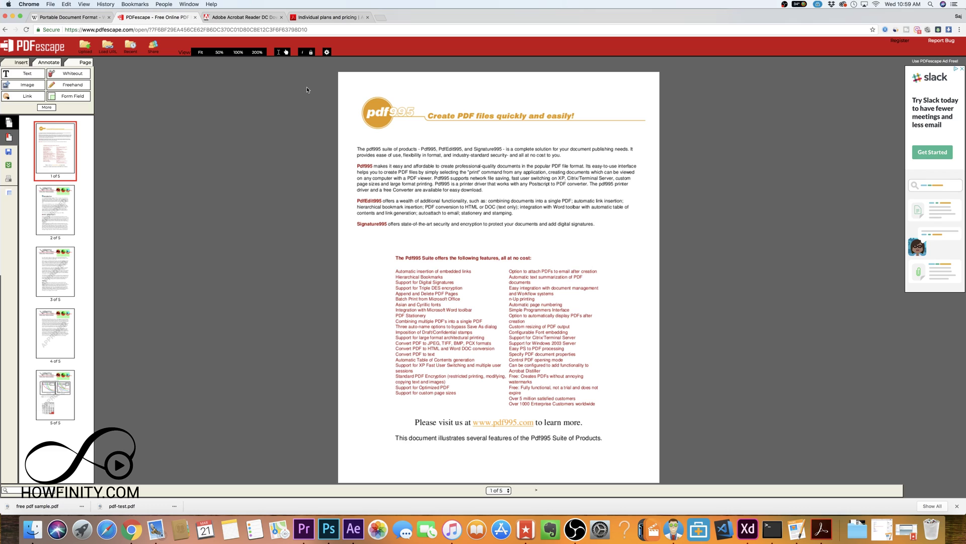
click(27, 74)
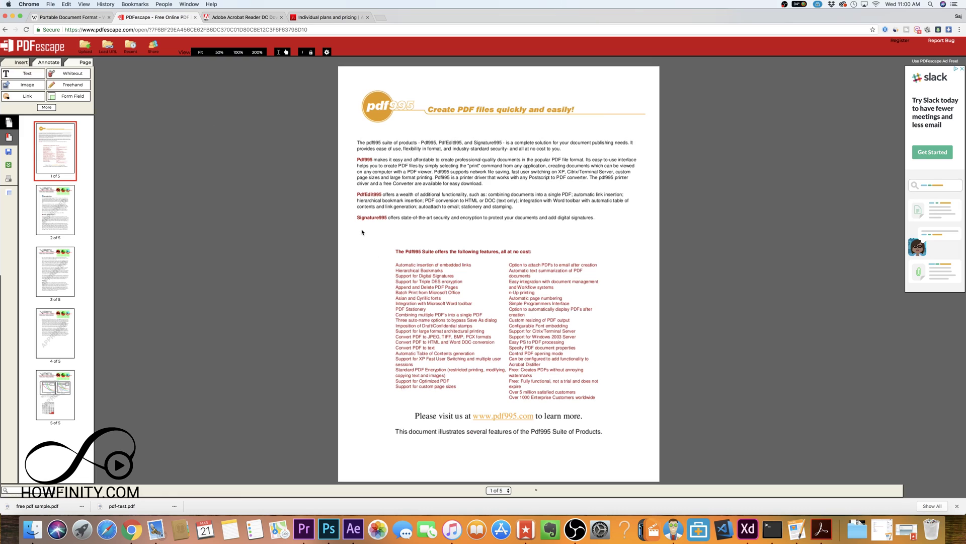
click(28, 74)
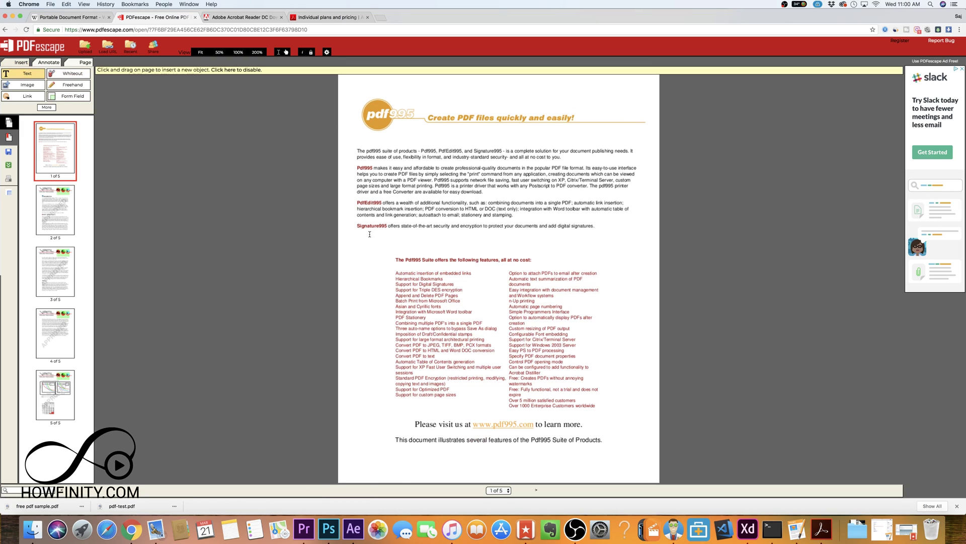
drag(357, 233, 606, 251)
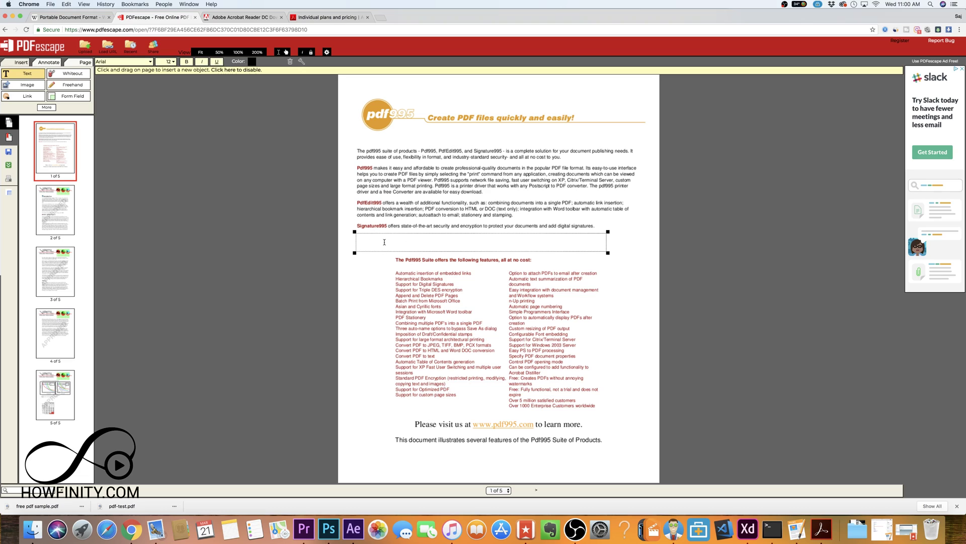
text(asdlkfja;sdlfkjlaksjdflj)
key(super+a)
click(142, 62)
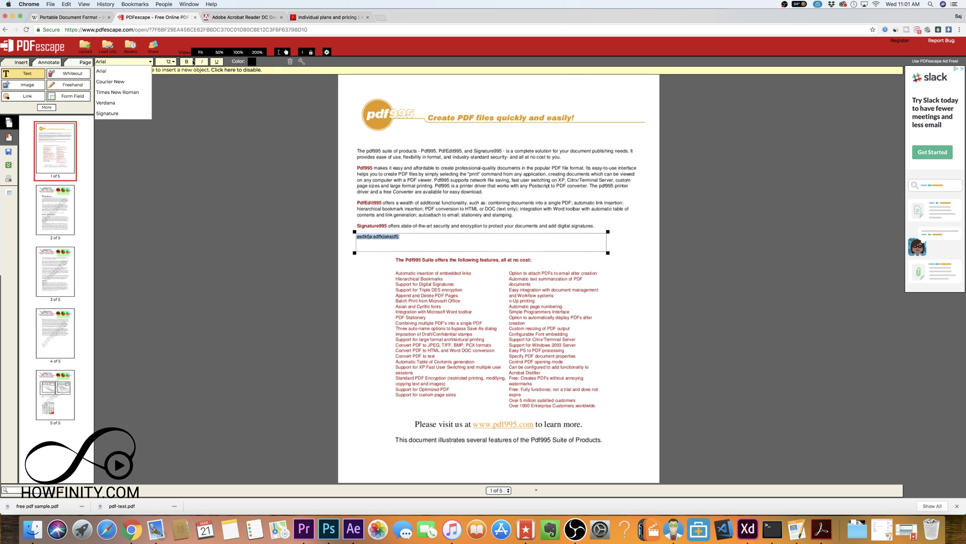
Colour part of the test text red, then reselect the text box and delete it
click(190, 89)
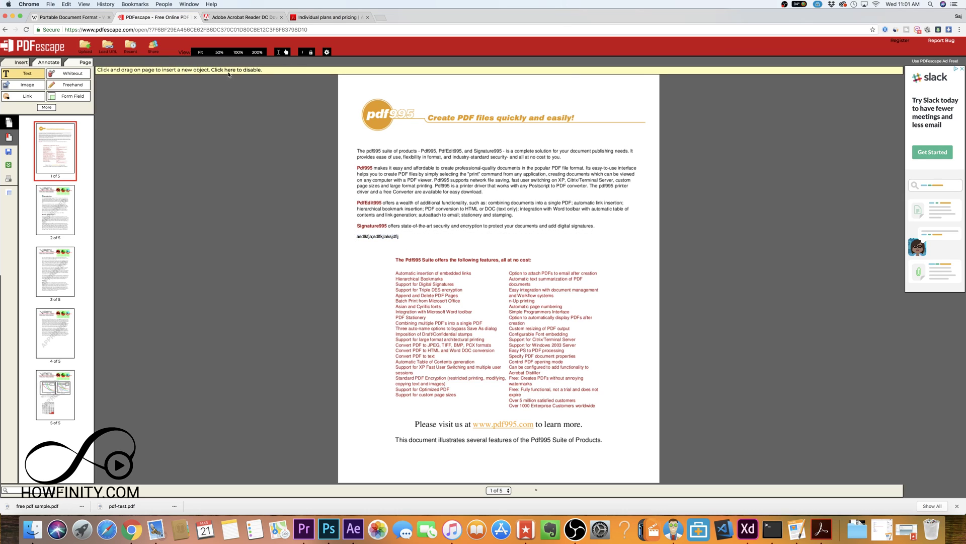
drag(400, 237, 373, 236)
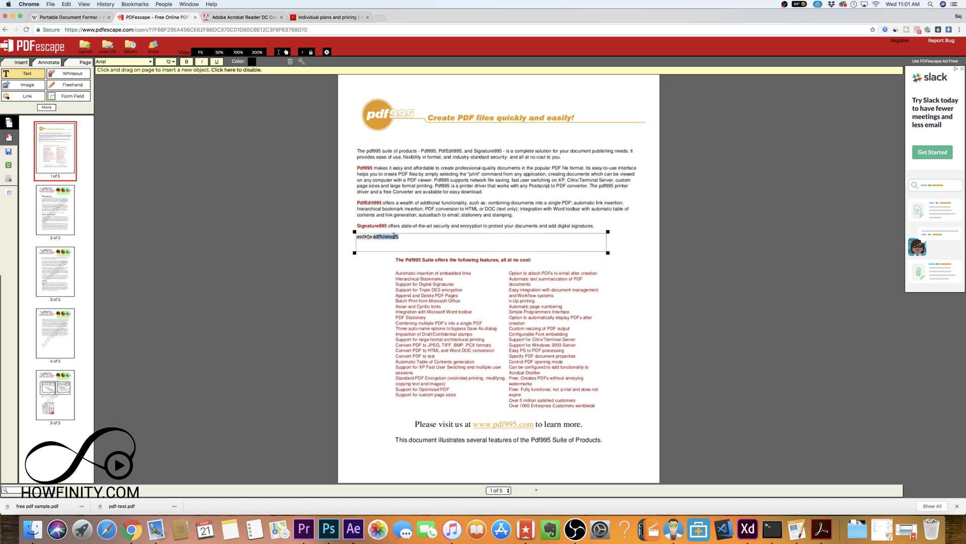
click(252, 61)
click(254, 84)
click(287, 192)
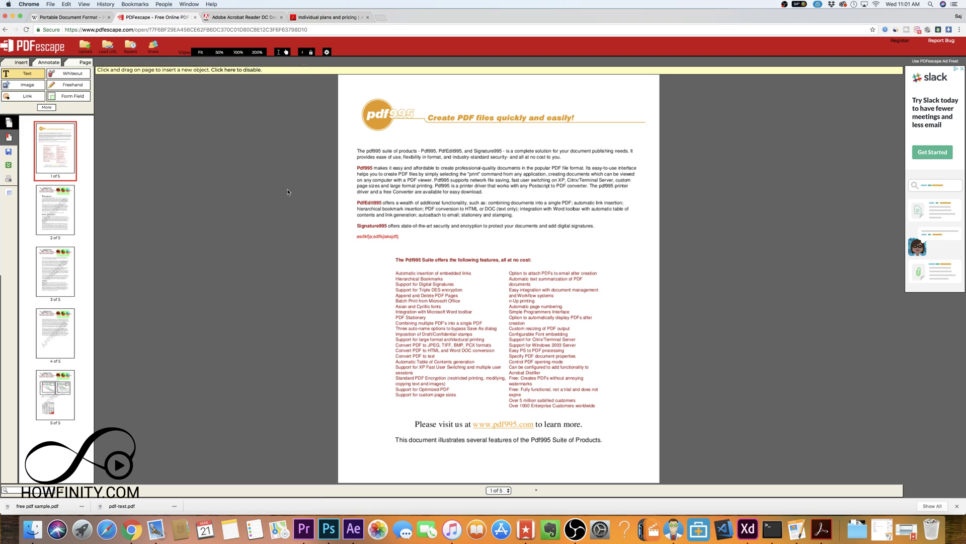
double_click(373, 236)
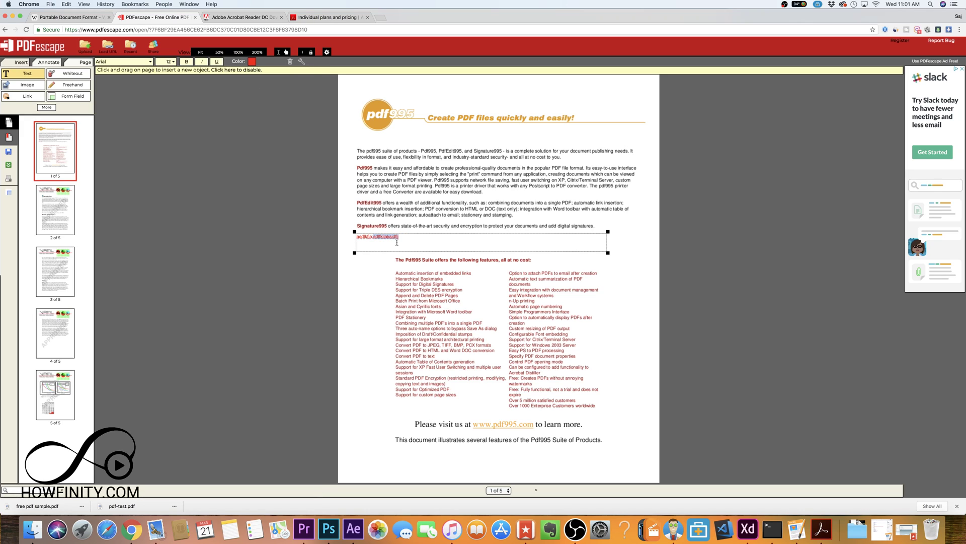
key(Delete)
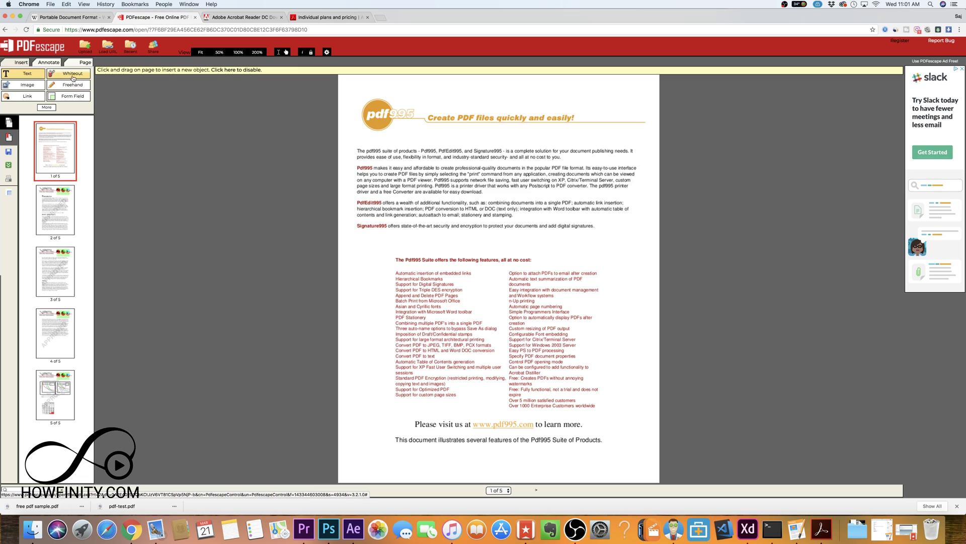
White out the Signature995 line and draw a text box in its place
click(74, 75)
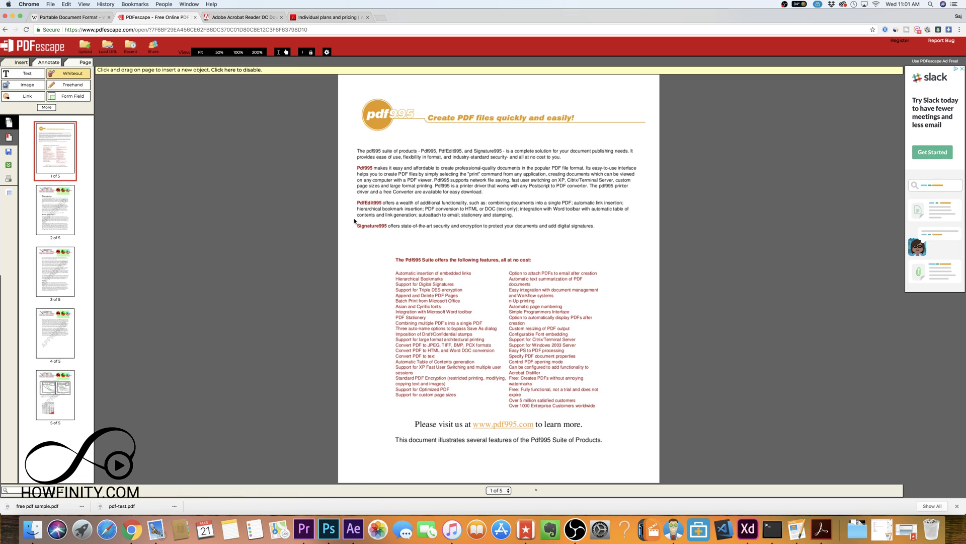
drag(356, 222, 602, 236)
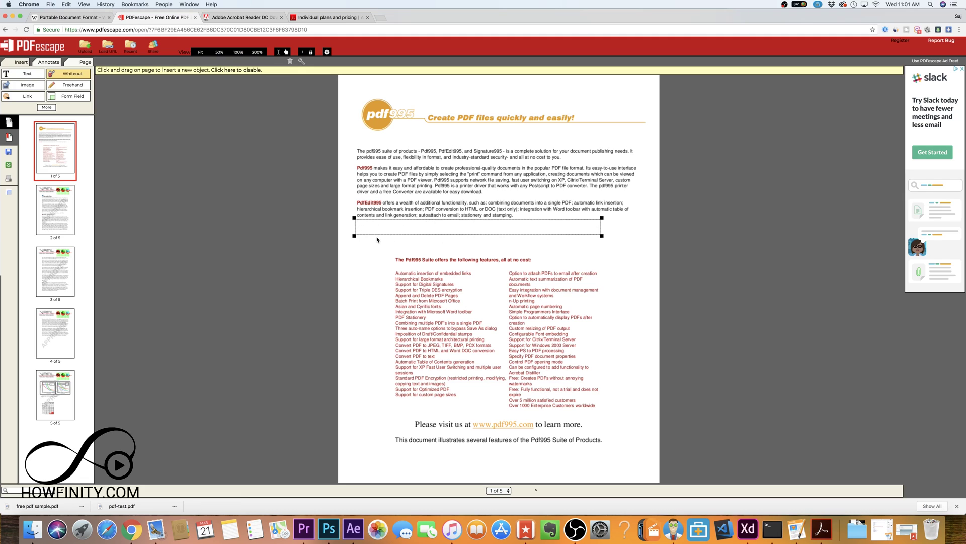
drag(455, 259, 376, 238)
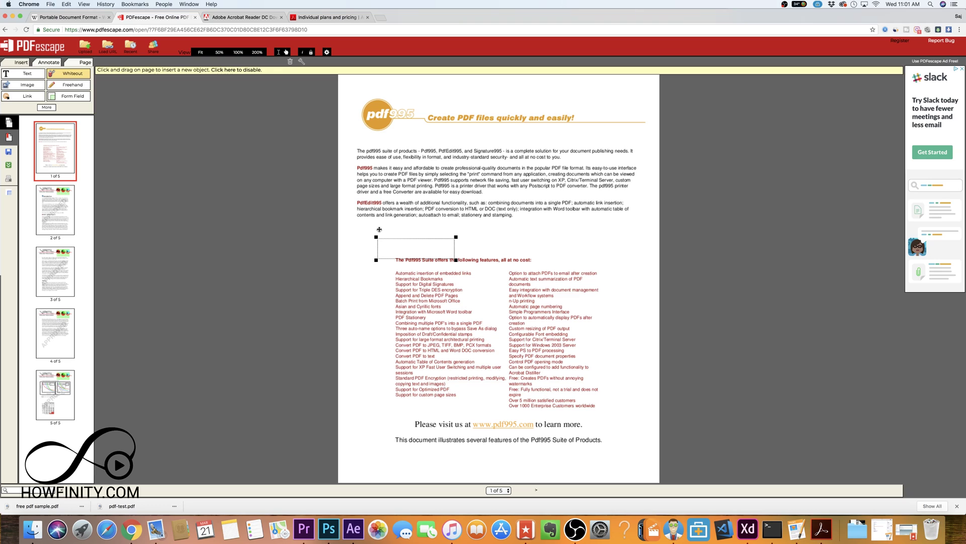
key(ctrl+z)
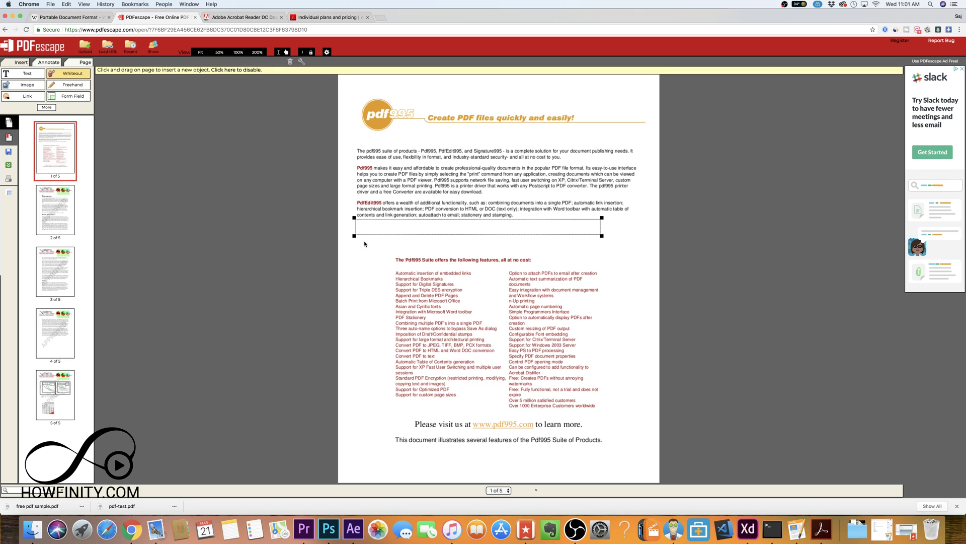
click(26, 74)
drag(357, 226, 576, 237)
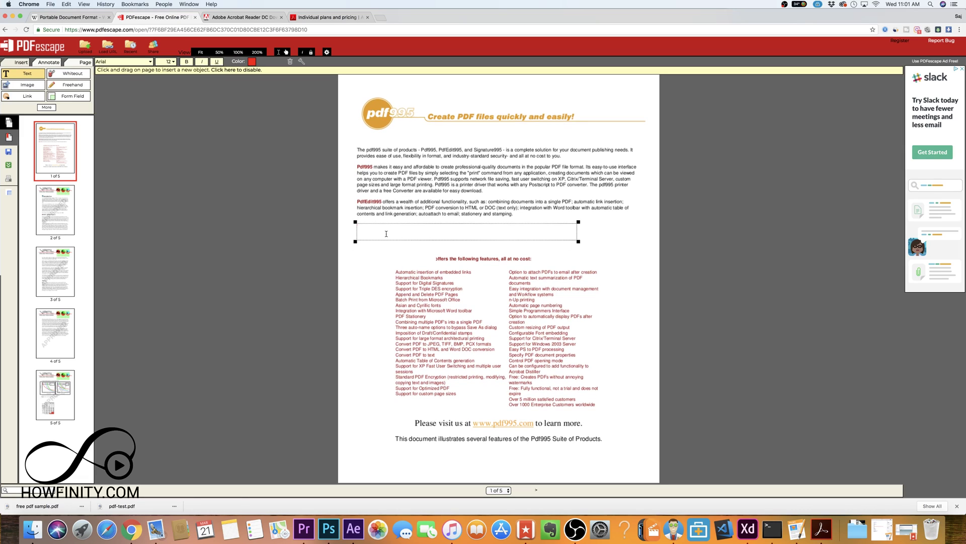
text(type in my )
text(text)
White out the PdfEdit995 paragraph and draw a text box over it
click(73, 73)
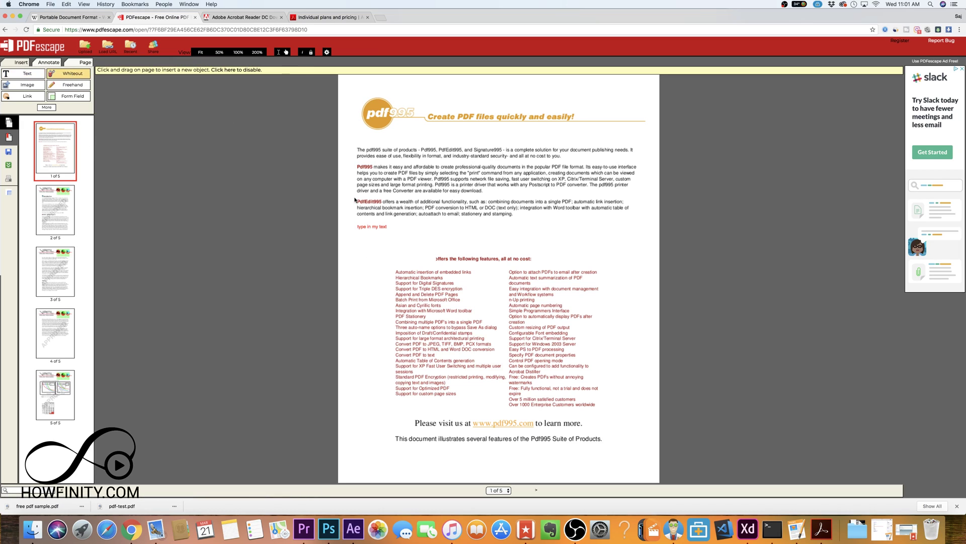
mouse_move(353, 195)
mouse_down()
mouse_move(433, 217)
mouse_move(633, 222)
mouse_up()
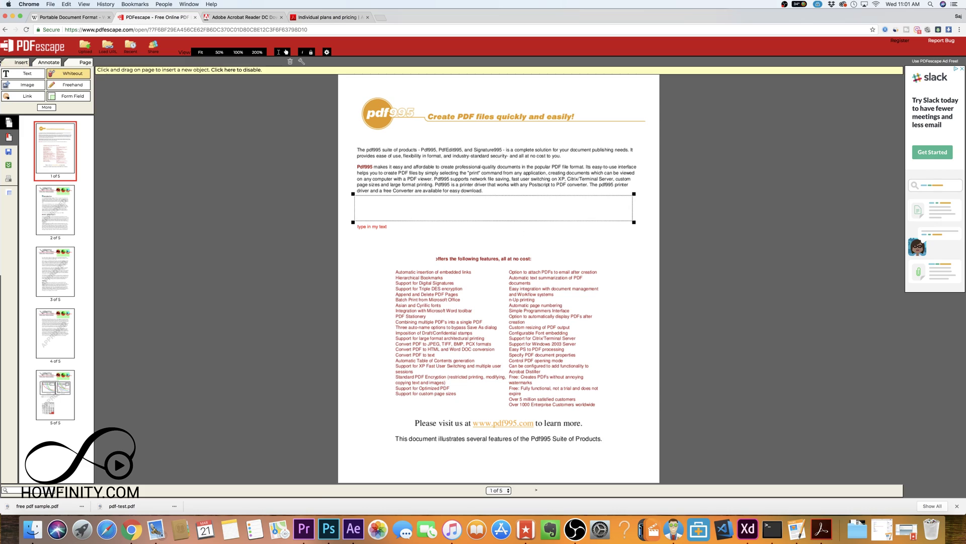
click(28, 74)
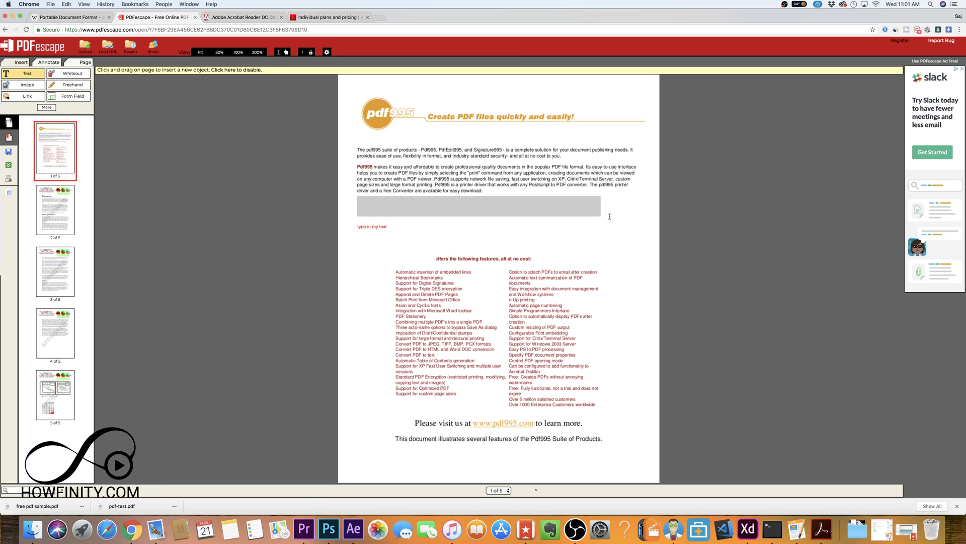
drag(357, 195, 636, 224)
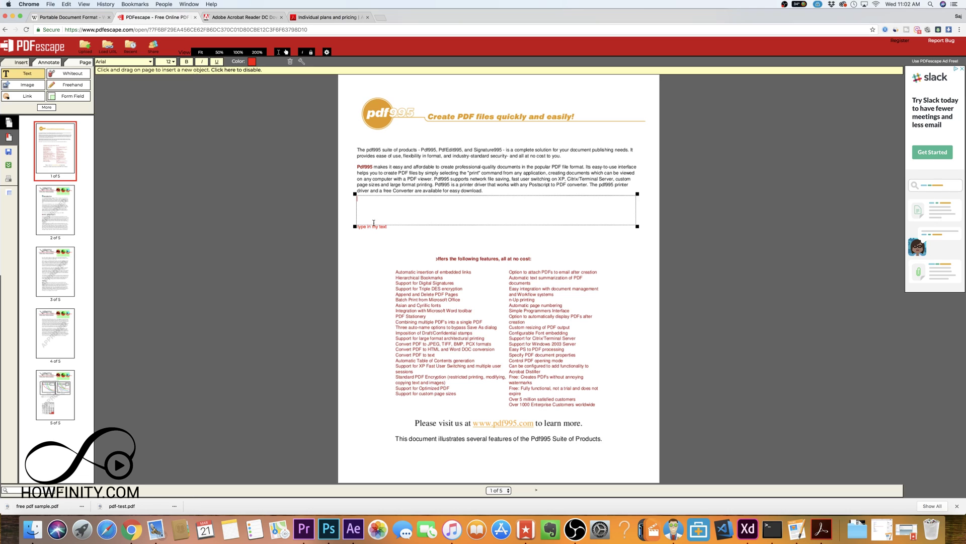
Draw a freehand squiggle above the red text, delete it, and expand More shapes
click(72, 85)
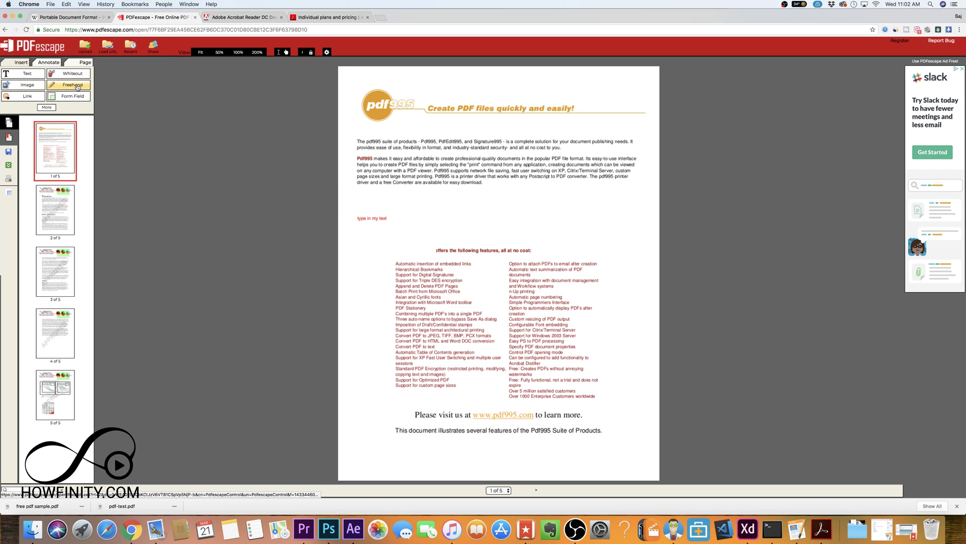
drag(372, 214, 460, 218)
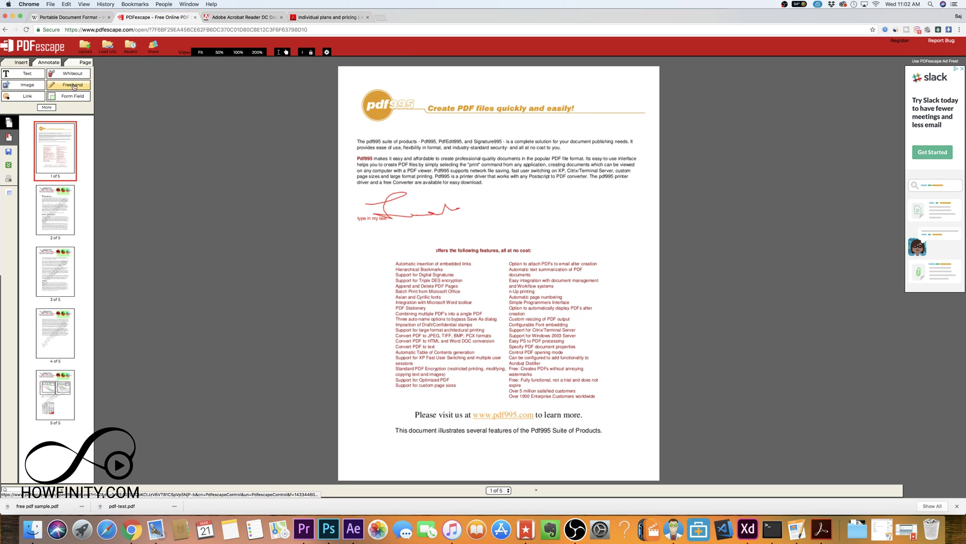
click(27, 73)
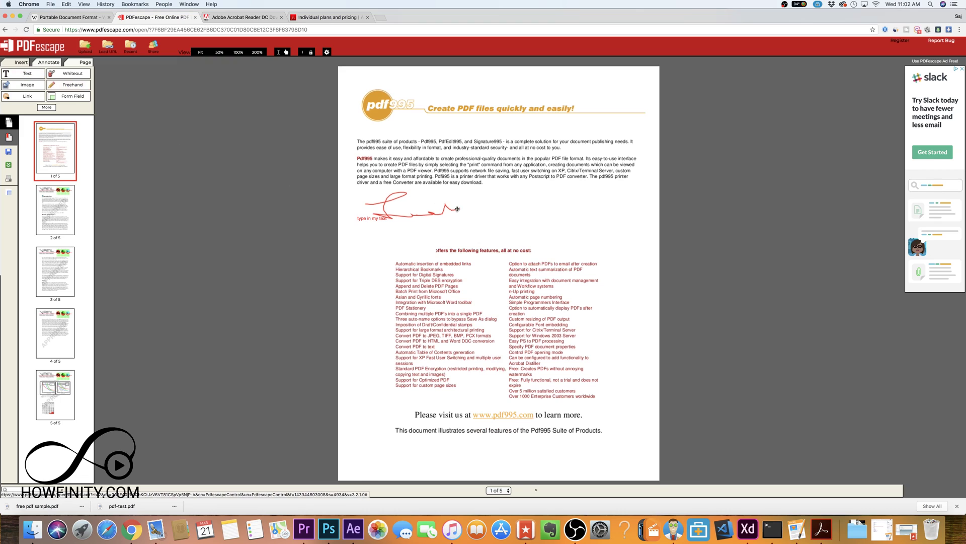
click(411, 212)
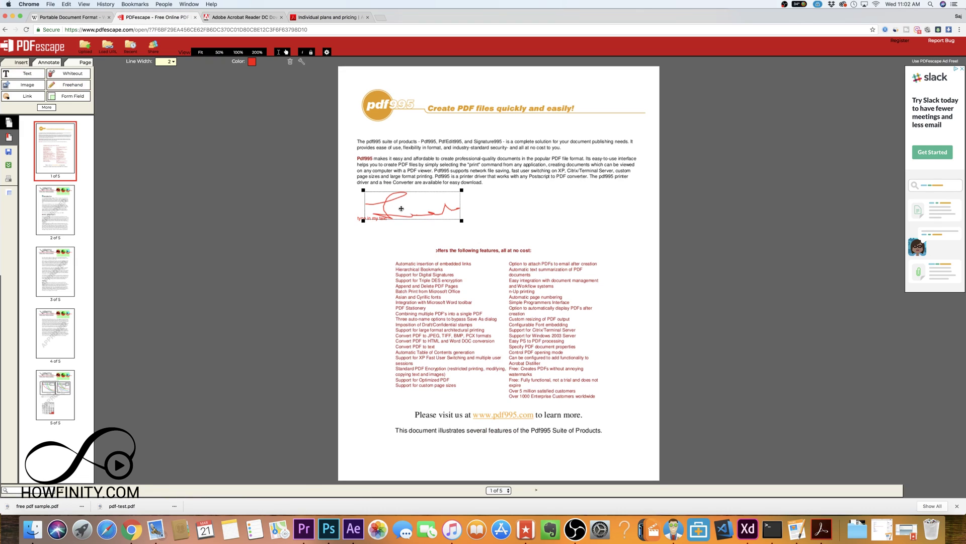
click(290, 64)
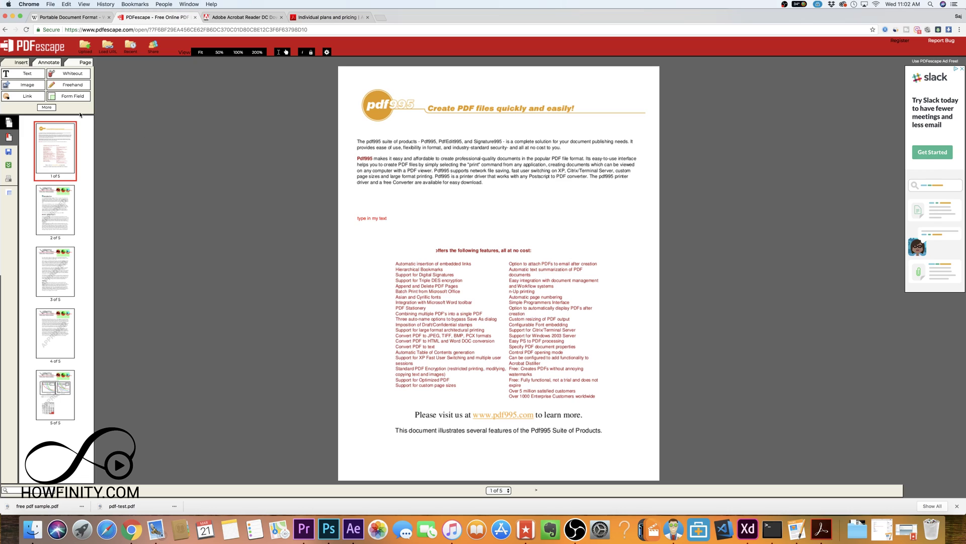
click(45, 107)
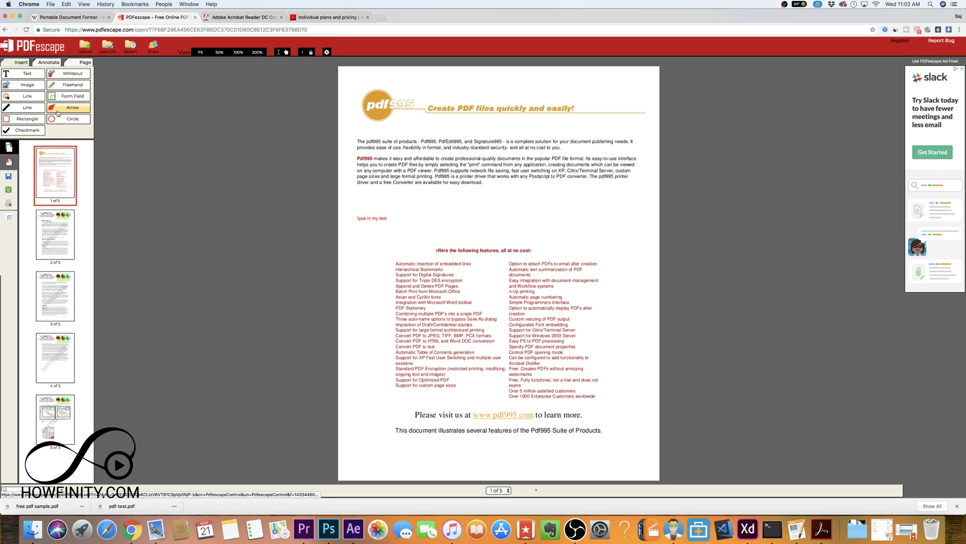
Insert the Instagram Feed on WordPress image, shrink it, and centre it above the feature list
click(28, 85)
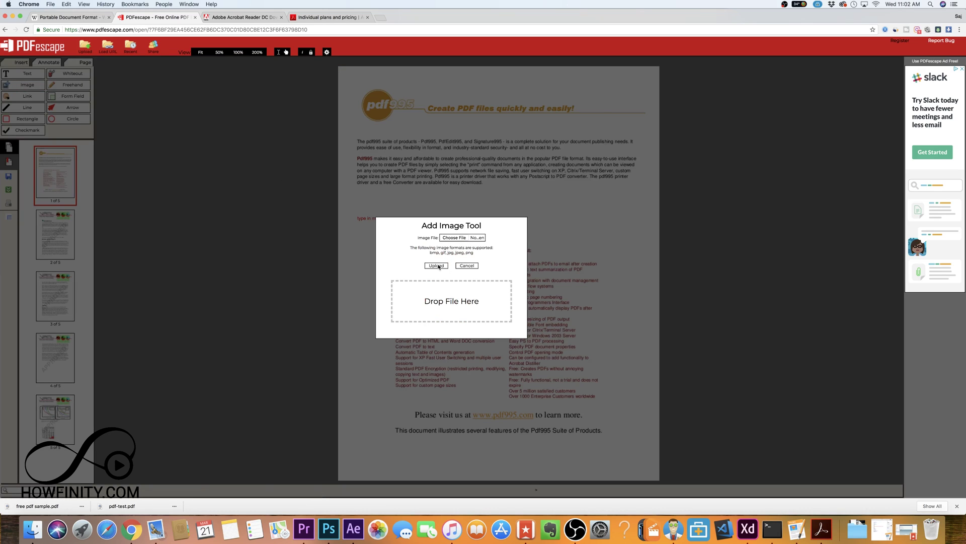
click(453, 238)
double_click(390, 64)
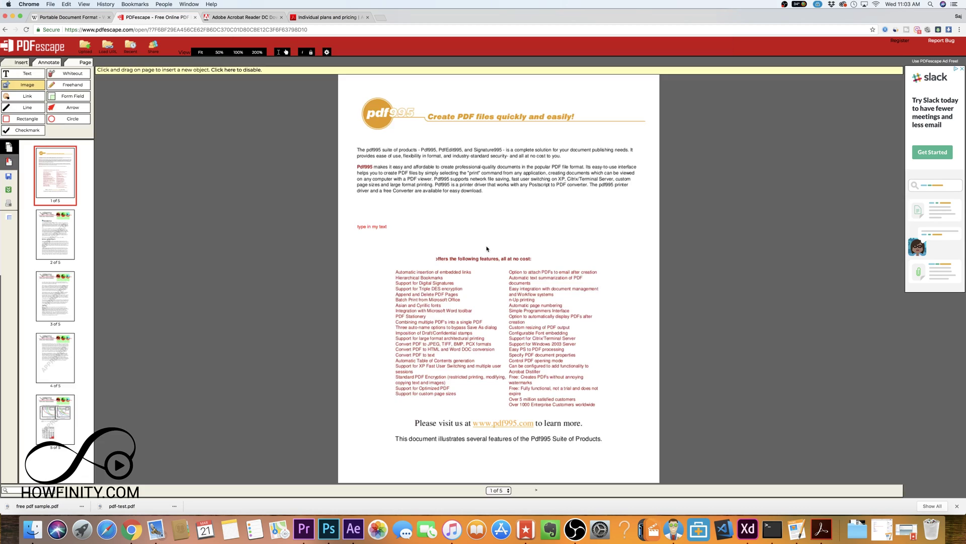
click(486, 249)
drag(574, 325, 462, 230)
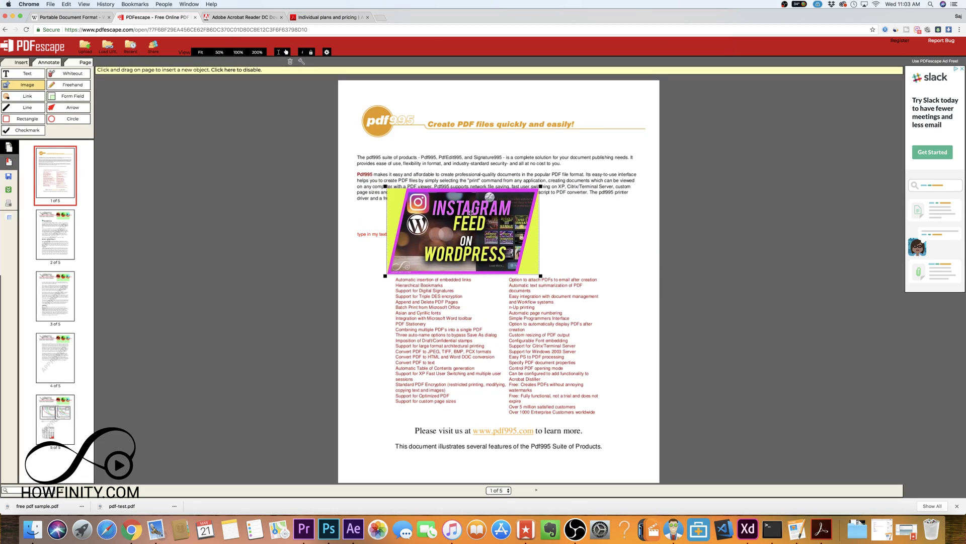
mouse_move(541, 275)
mouse_down()
mouse_move(462, 227)
mouse_move(558, 305)
mouse_move(517, 249)
mouse_move(536, 261)
mouse_up()
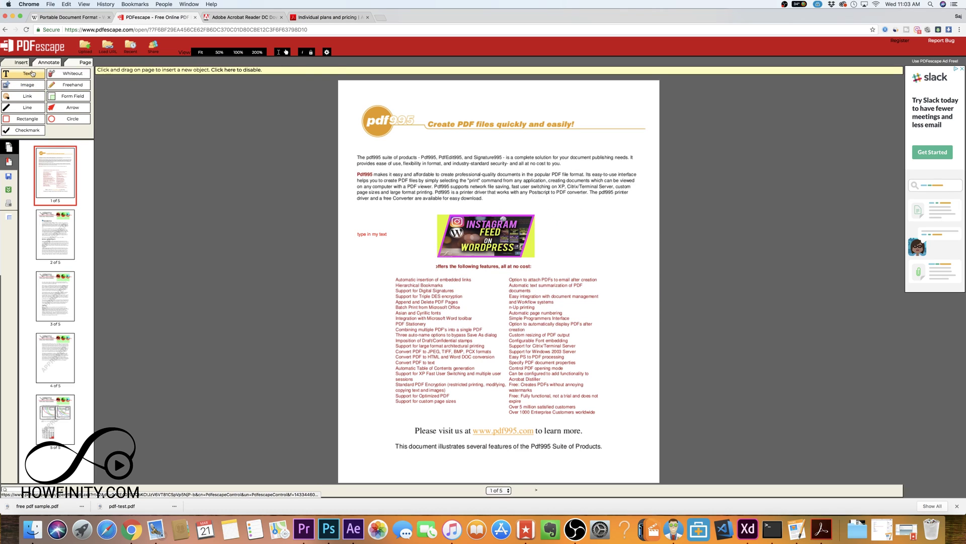
Finish placing the image and move the current page to position 3
click(236, 69)
click(47, 63)
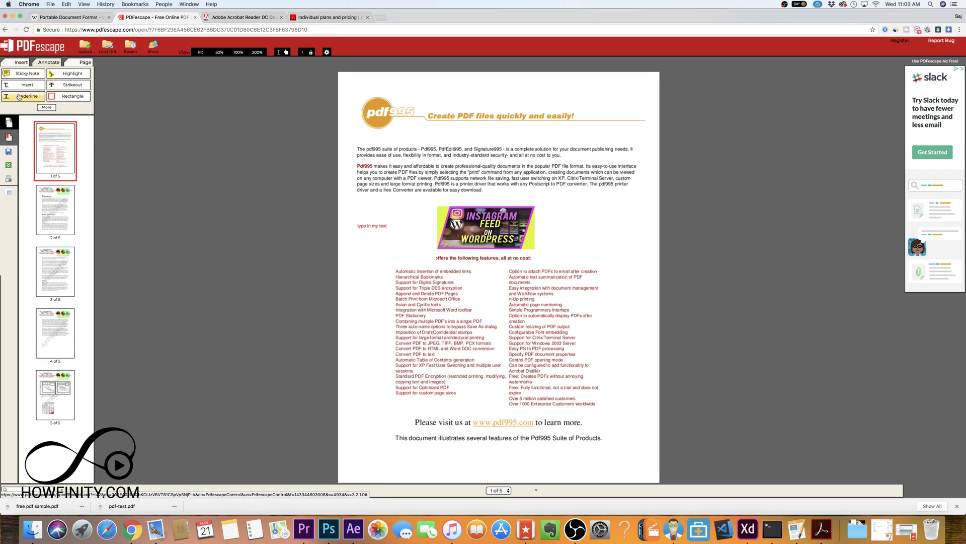
click(83, 61)
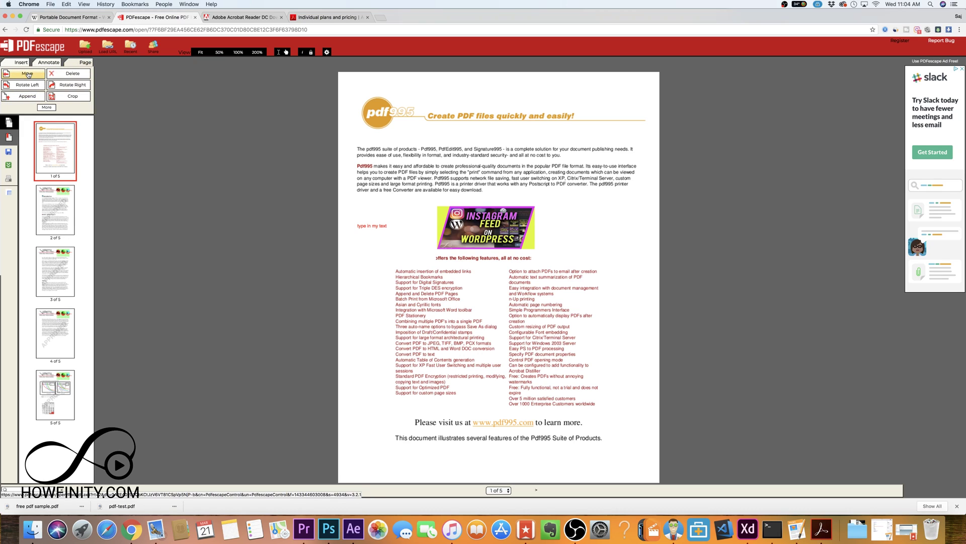
click(52, 189)
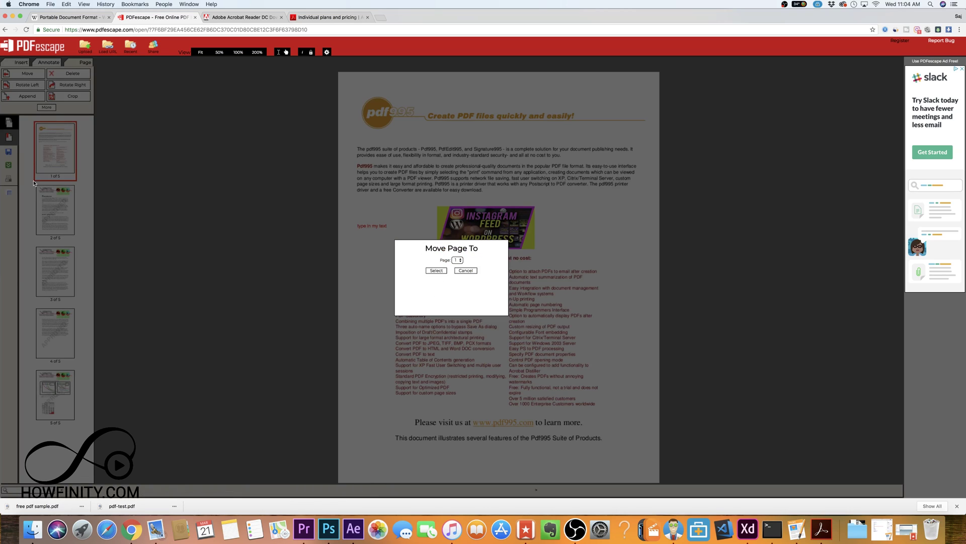
click(457, 260)
click(457, 274)
click(436, 270)
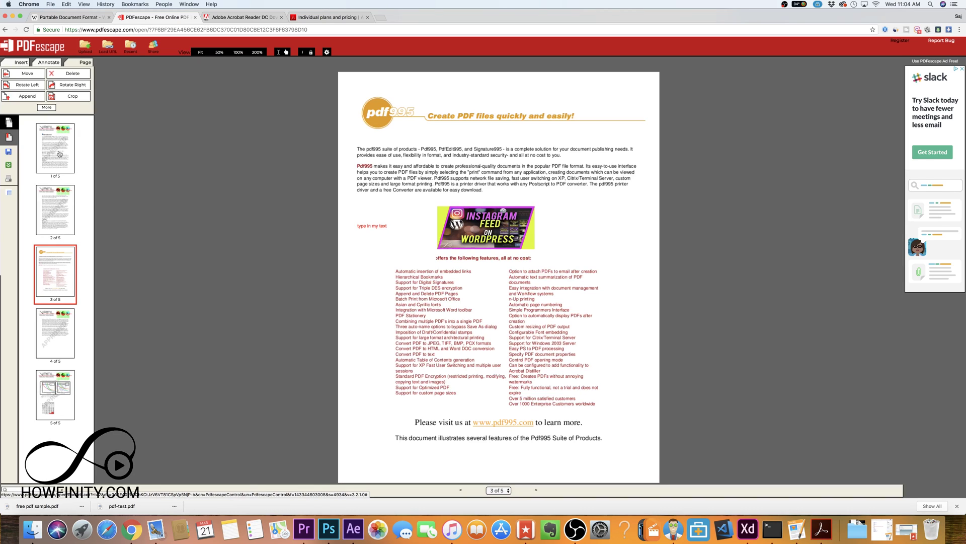
Show the new first page and open the append-file upload prompt
click(44, 132)
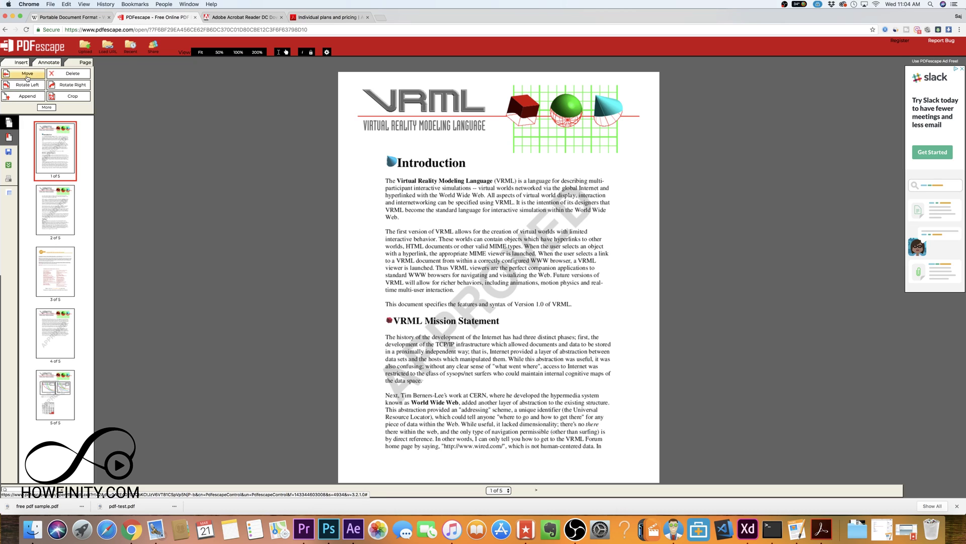
click(26, 73)
click(473, 270)
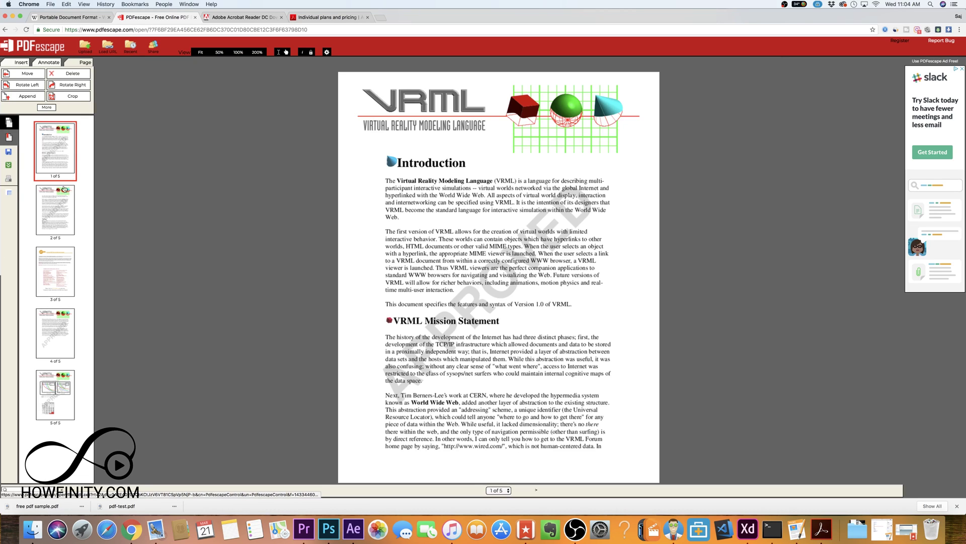
Append 'free pdf sample.pdf' from the Desktop so the document has ten pages
click(27, 96)
click(473, 286)
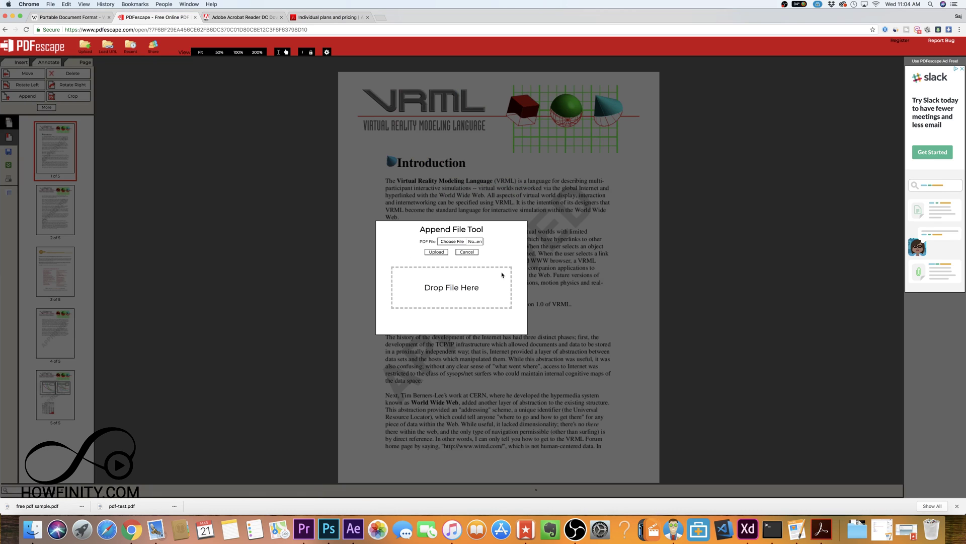
click(447, 243)
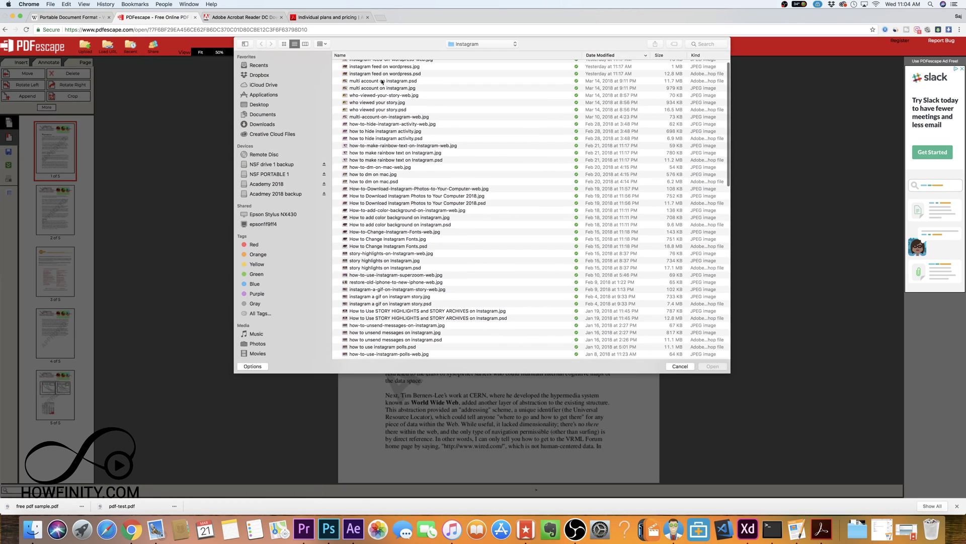
click(260, 105)
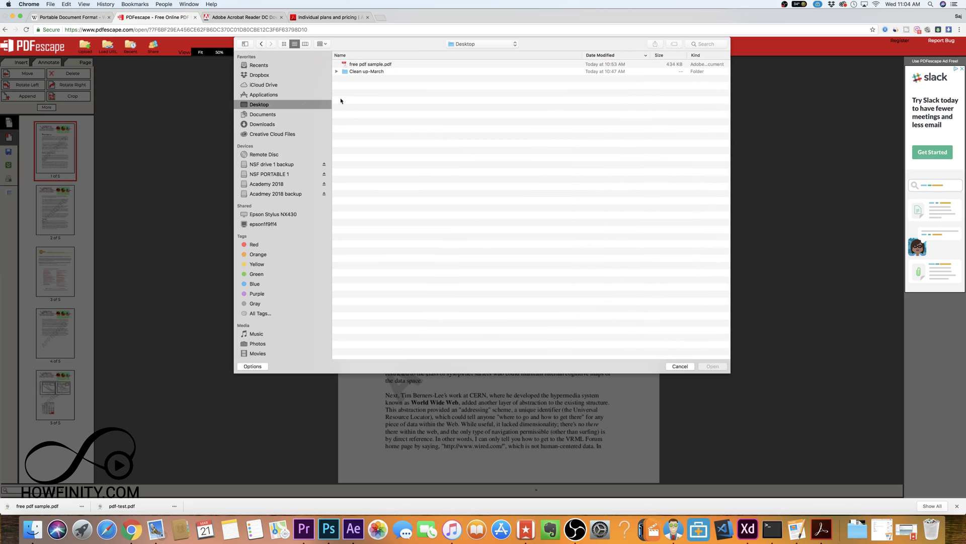
click(373, 64)
click(713, 366)
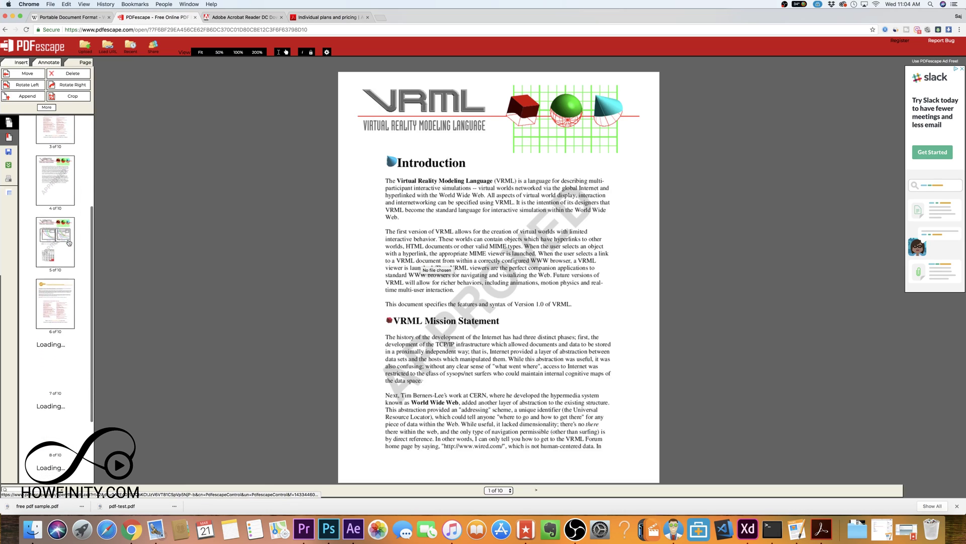
click(46, 107)
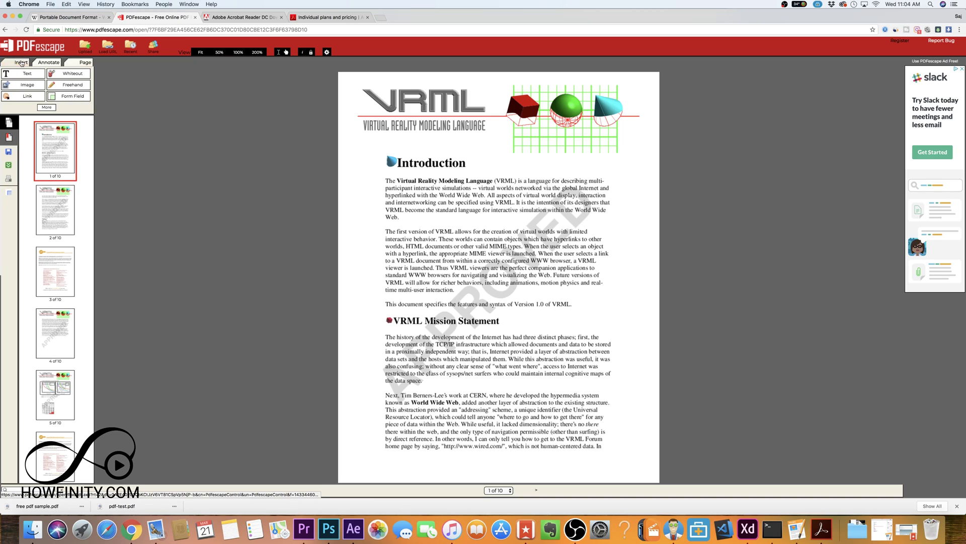
Check the Insert and Page tools, then save and download the document as free_pdf_sample.pdf
click(21, 62)
click(76, 62)
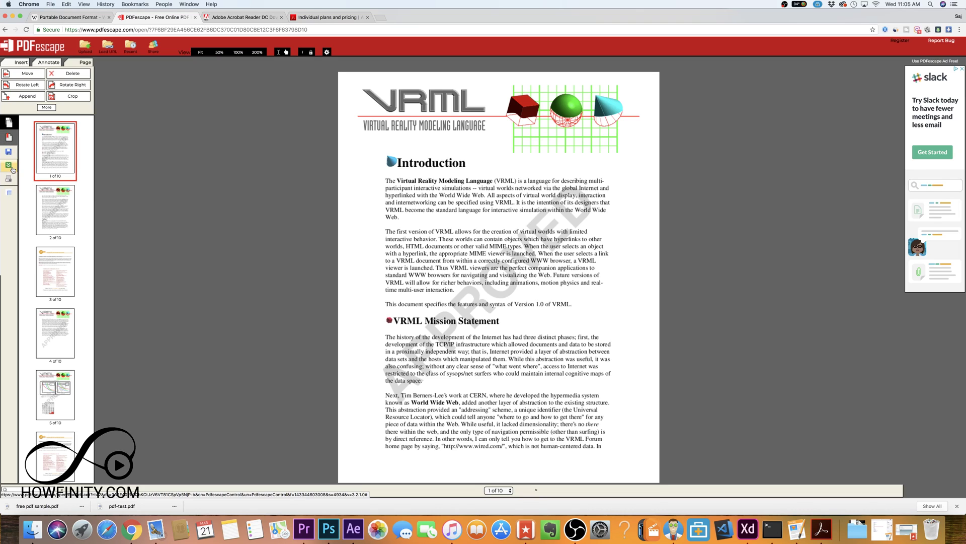
click(12, 167)
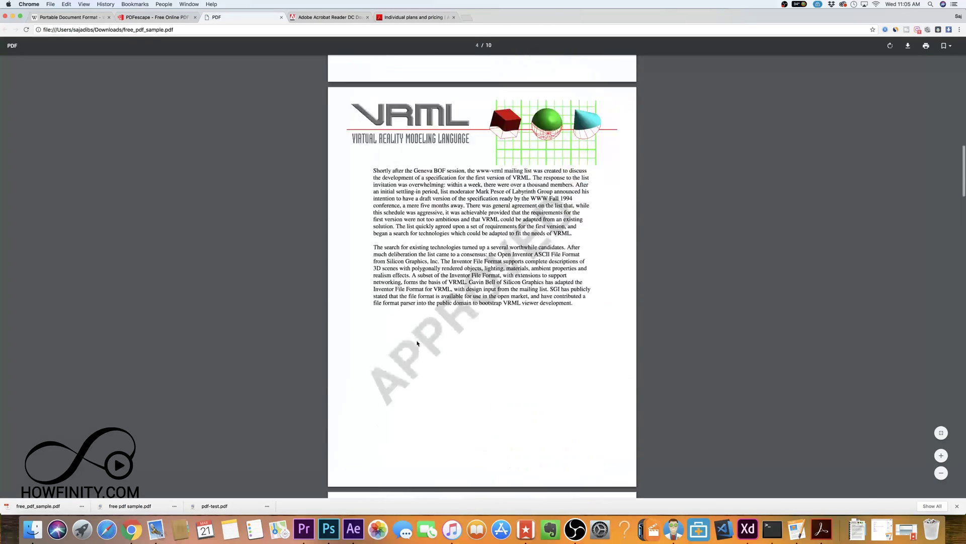
scroll(418, 342, down, 5)
scroll(418, 344, down, 3)
scroll(417, 343, down, 2)
scroll(417, 342, up, 5)
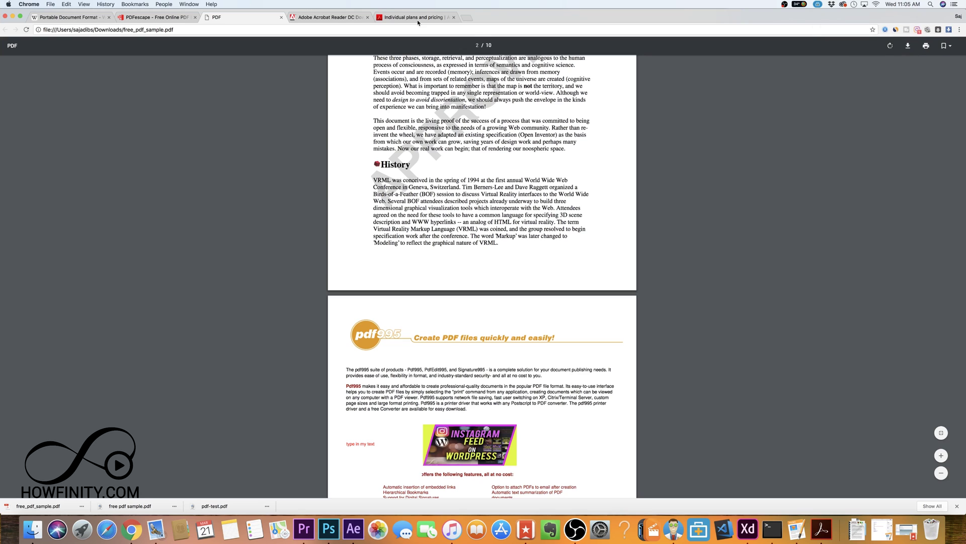
Close the downloaded PDF's Chrome tab to return to the PDFescape editor
click(281, 16)
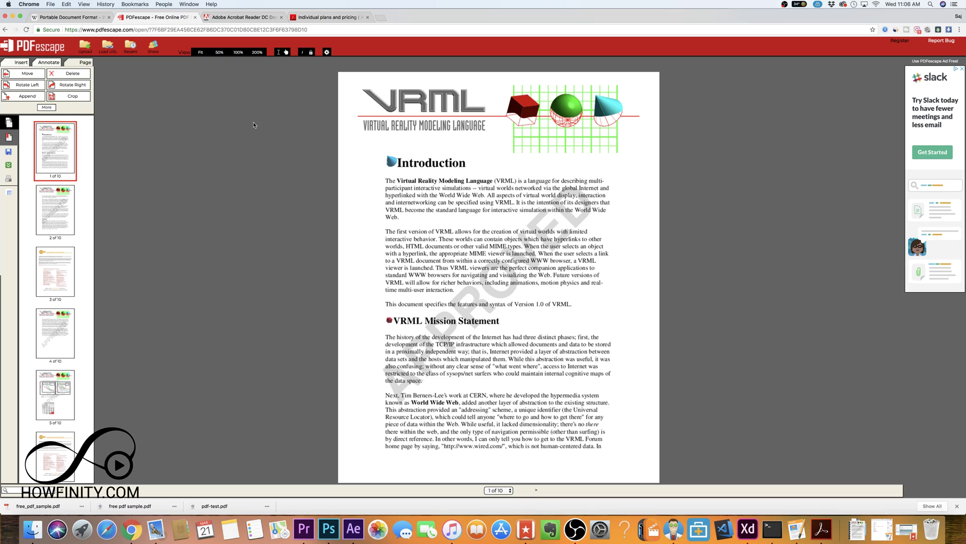
click(230, 17)
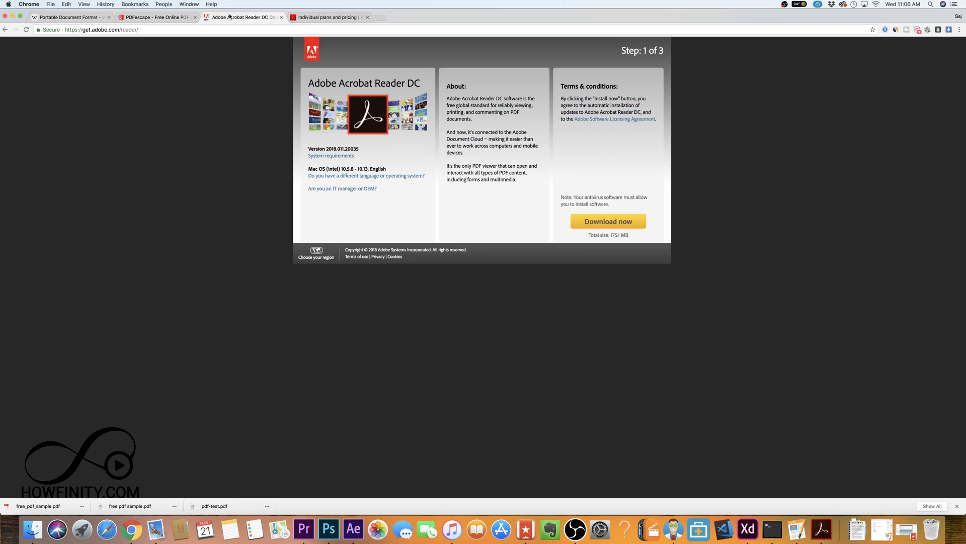
click(325, 17)
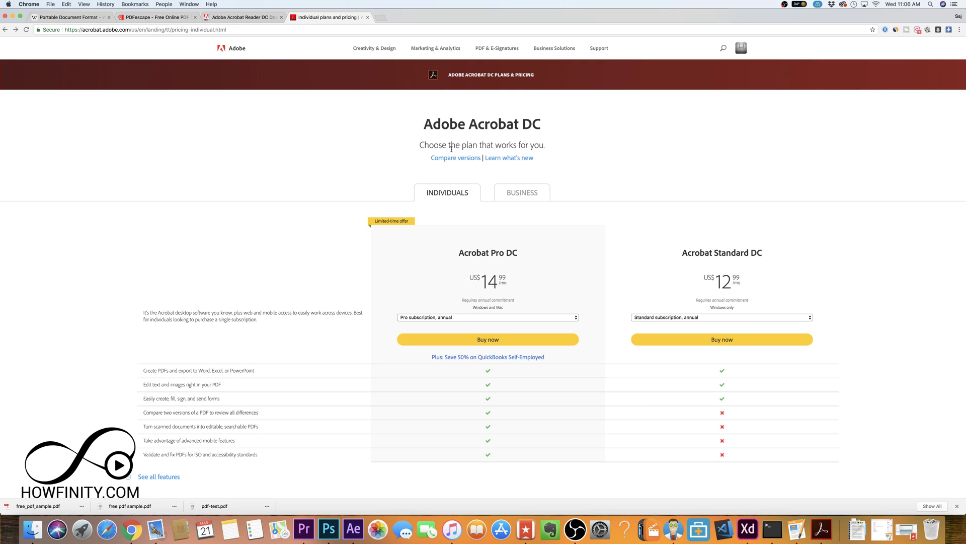
click(155, 17)
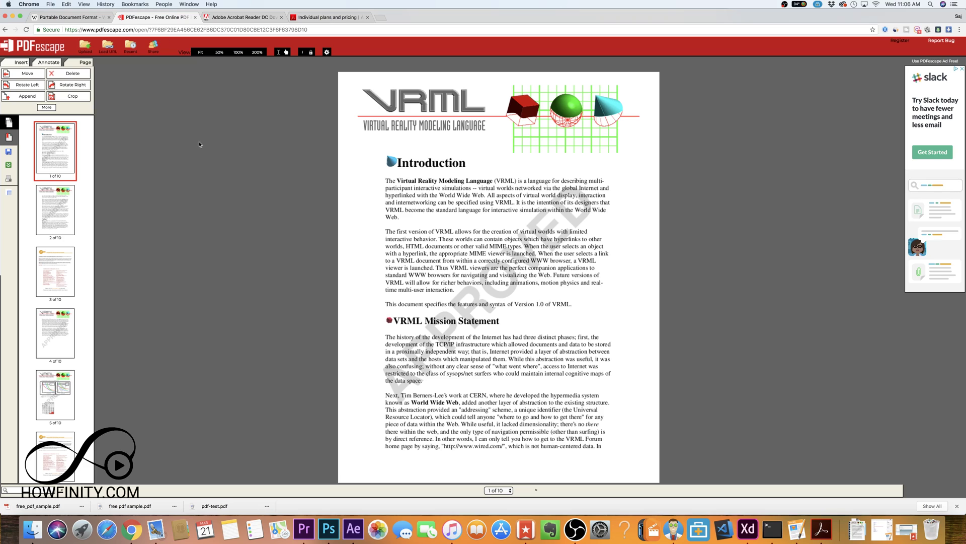